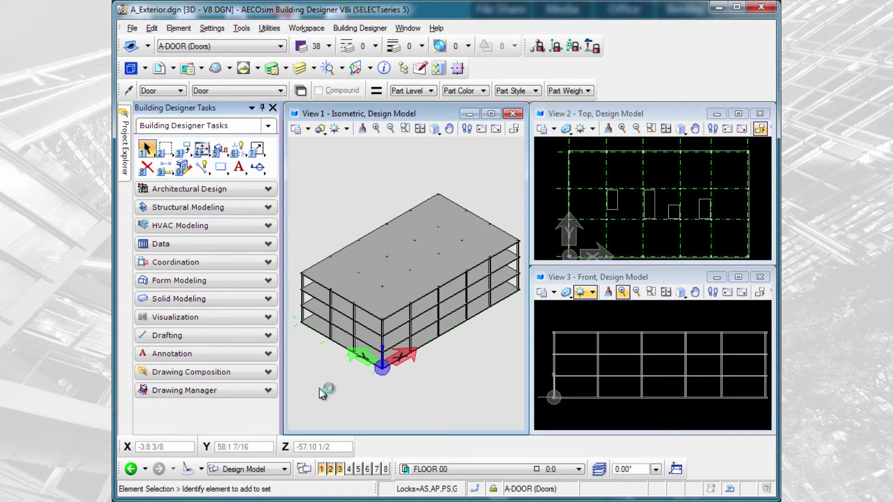
Expand the Architectural Design tools and start the Place Wall tool
click(256, 192)
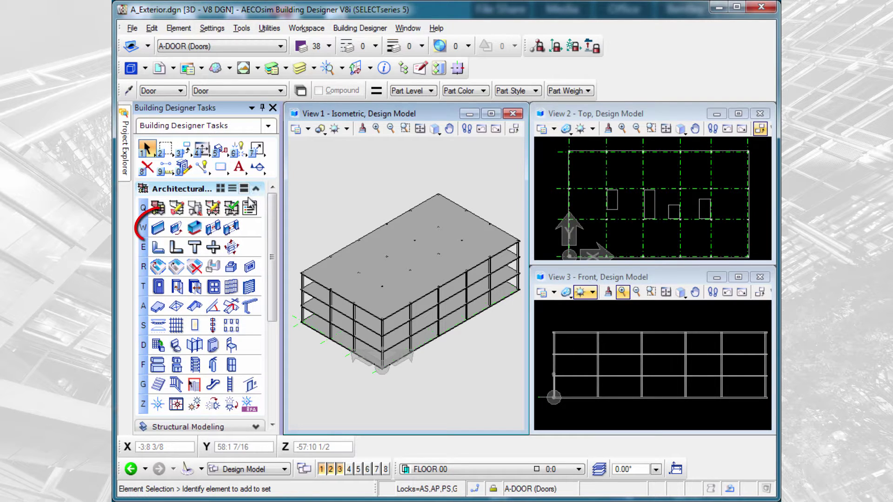
click(161, 229)
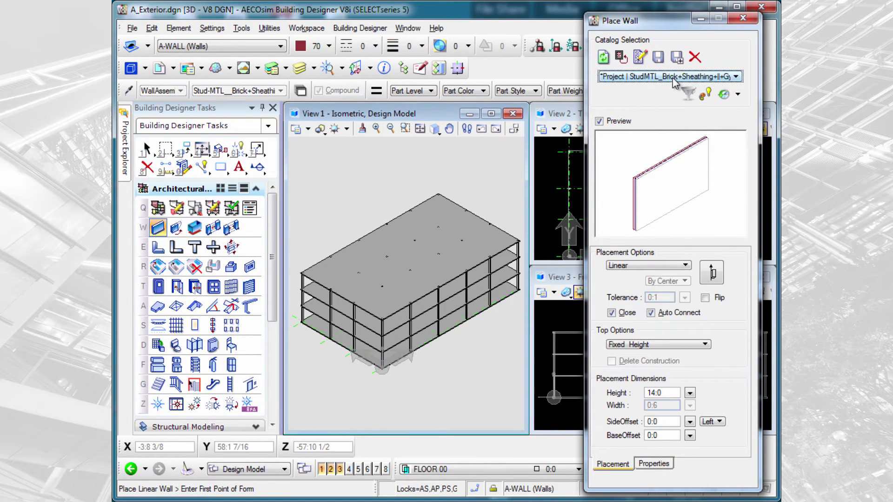
Choose the Project StudMTL_Brick+Sheathing compound wall from the Wall catalog
click(675, 78)
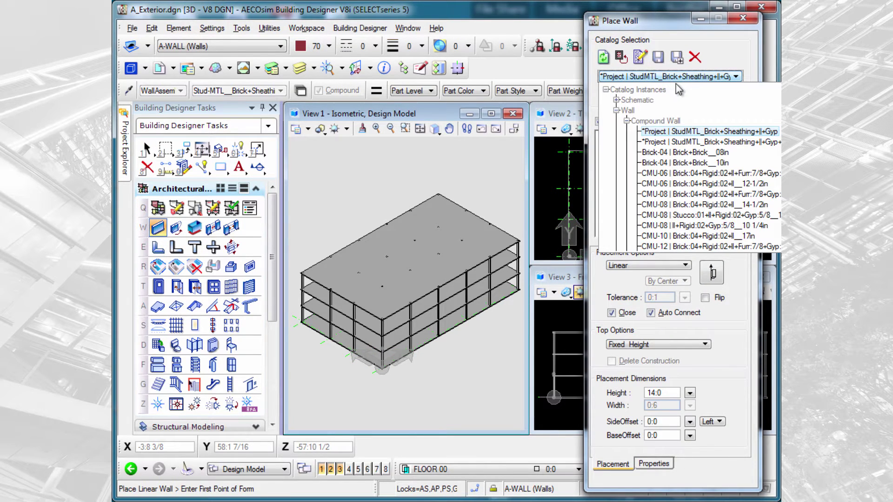
click(627, 120)
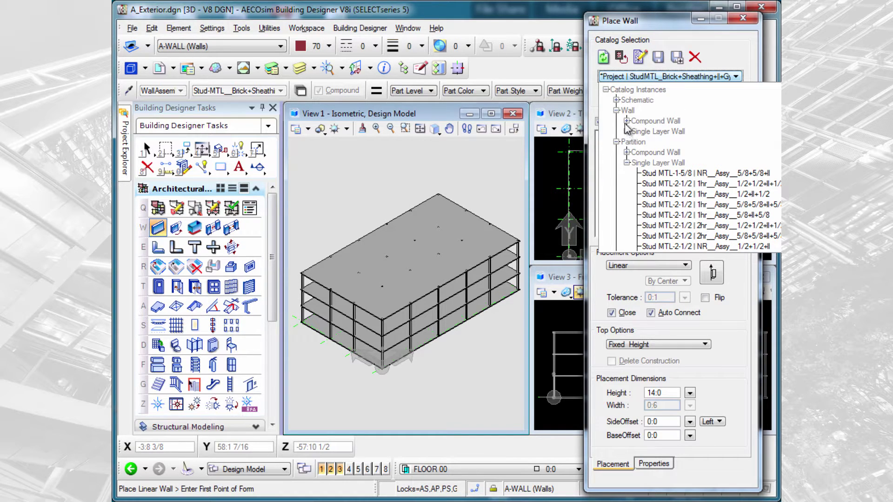
click(627, 121)
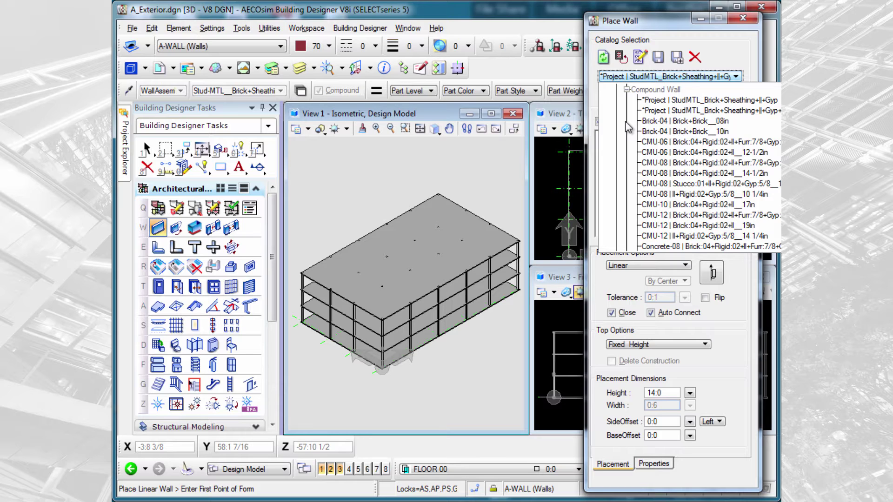
click(681, 100)
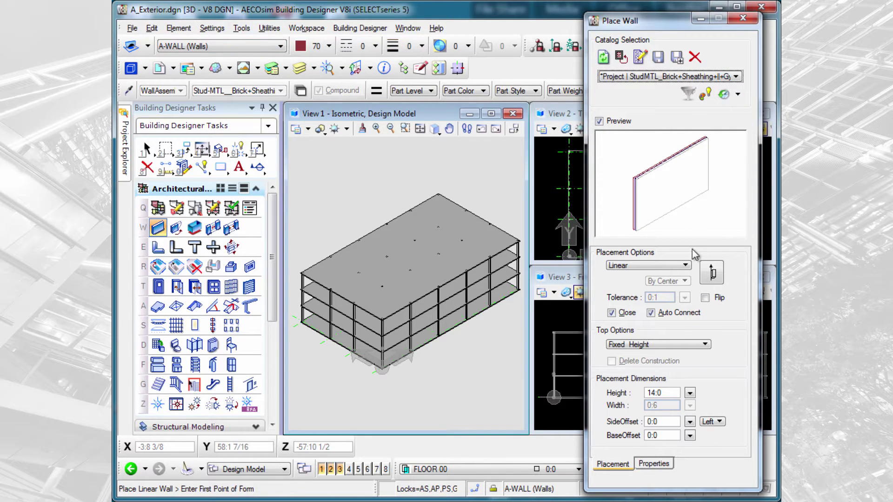
Keep Linear placement, pick the wall justification, and set wall height to 14:4
click(673, 268)
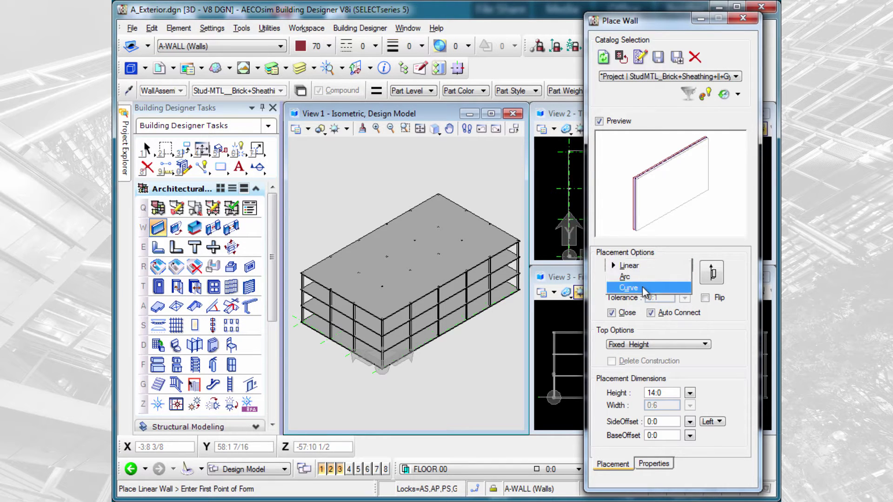
click(647, 265)
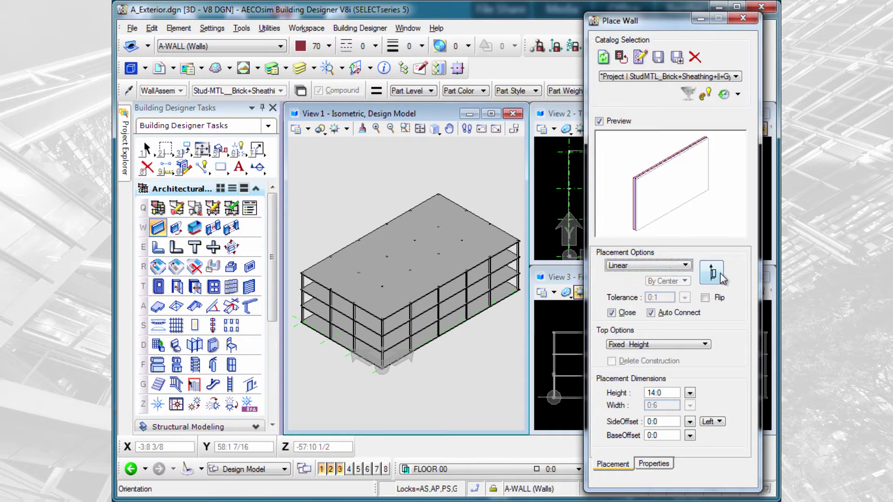
click(720, 274)
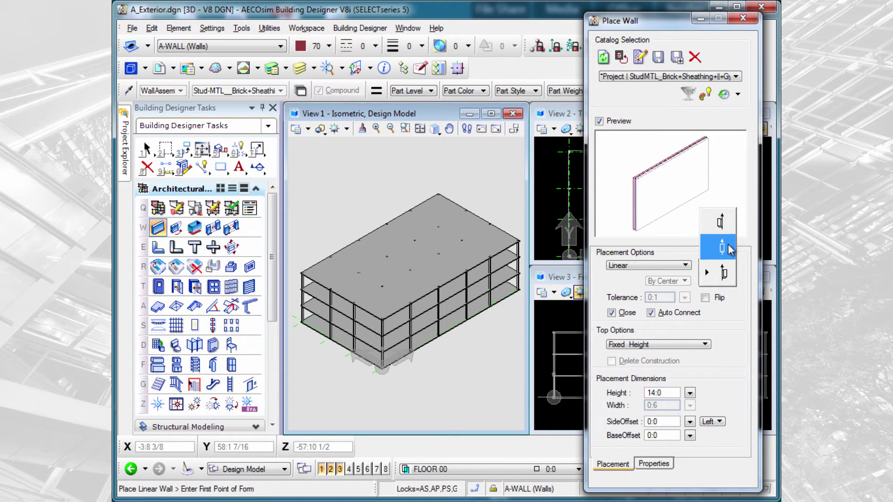
click(729, 275)
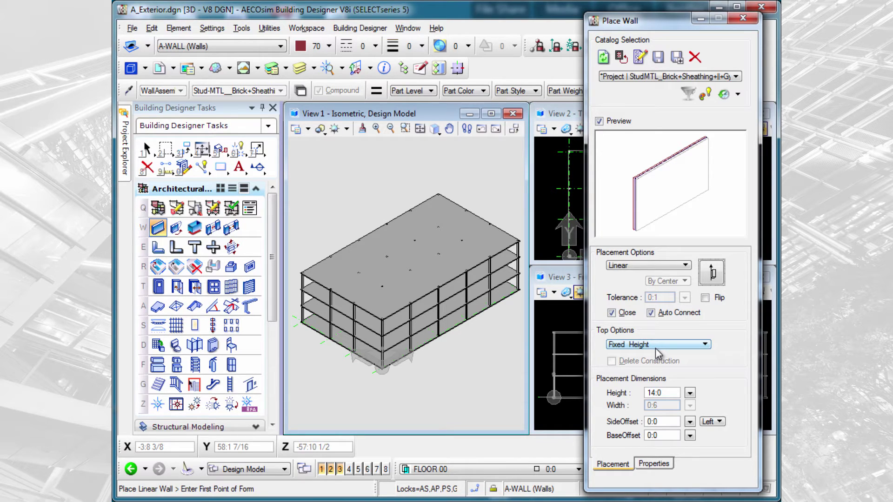
double_click(660, 393)
text(14:4)
key(Tab)
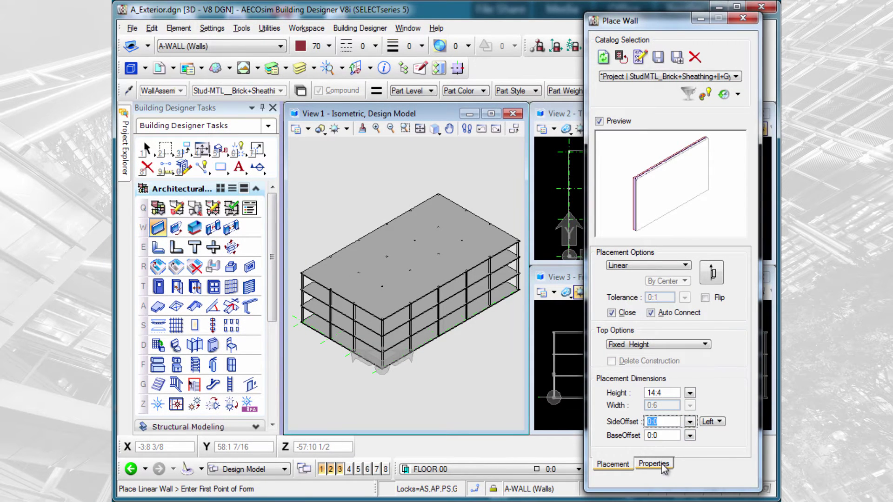
Set the wall's Fire Rating (Hours) property to 2 Hour
click(663, 466)
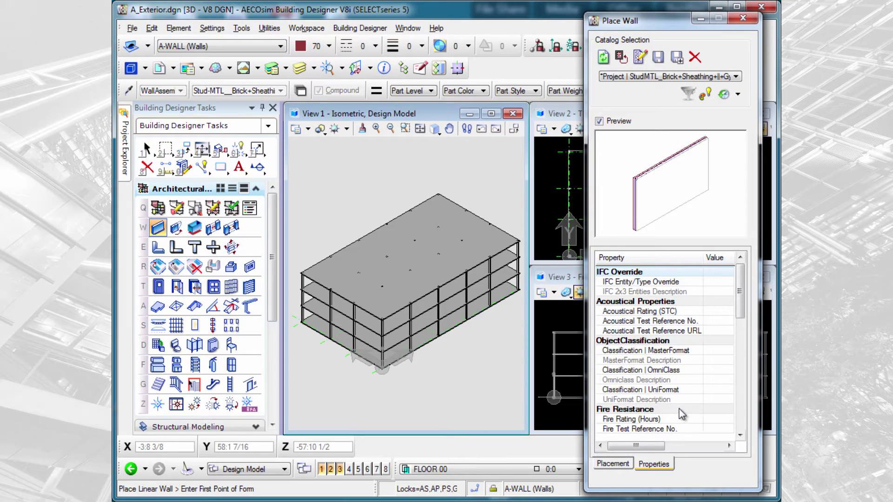
click(716, 418)
click(728, 419)
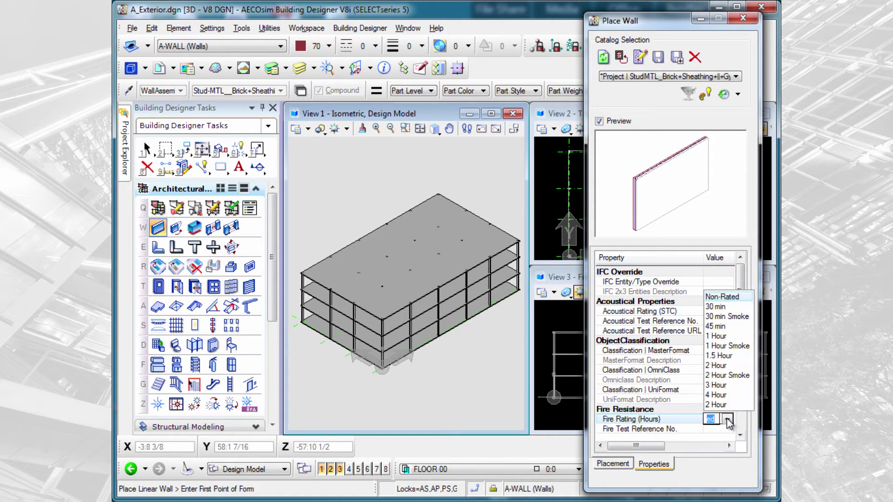
click(723, 366)
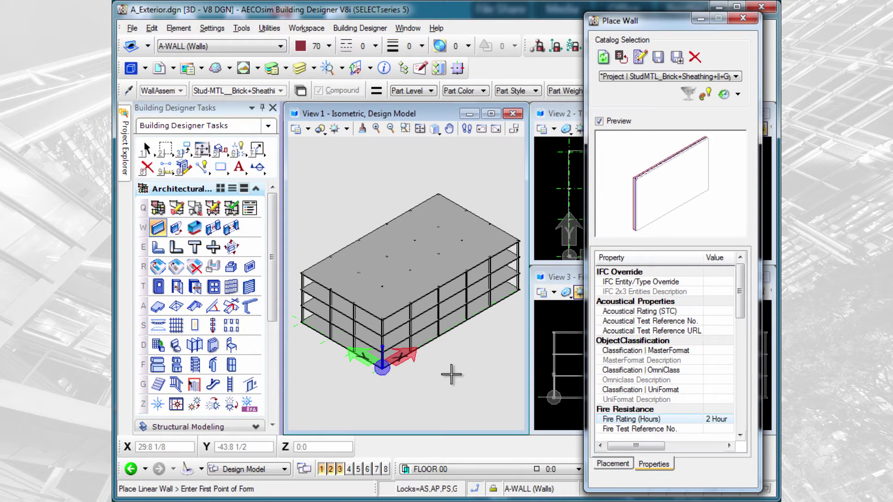
click(489, 470)
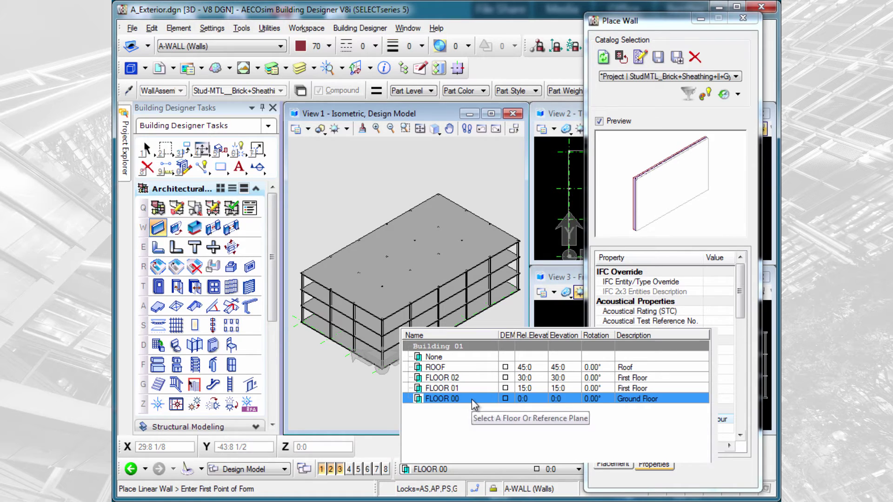
click(359, 399)
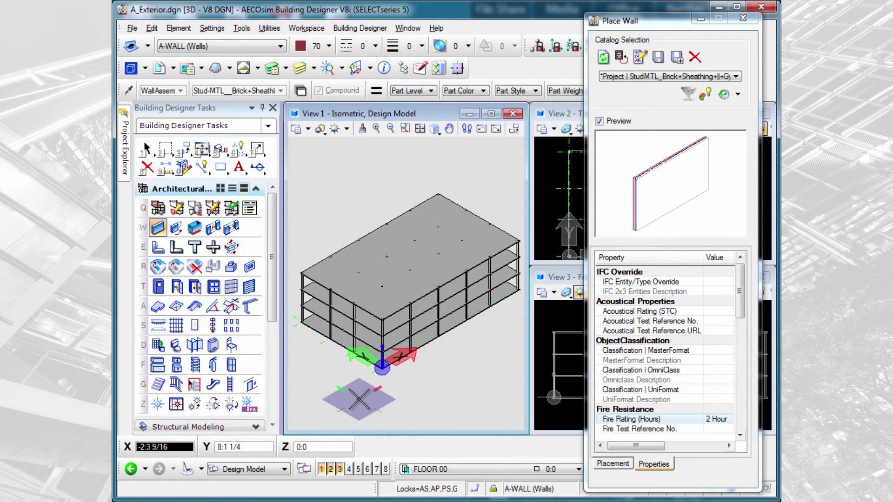
Re-enable ACS Plane Snap Lock and move the Place Wall dialog aside
click(576, 47)
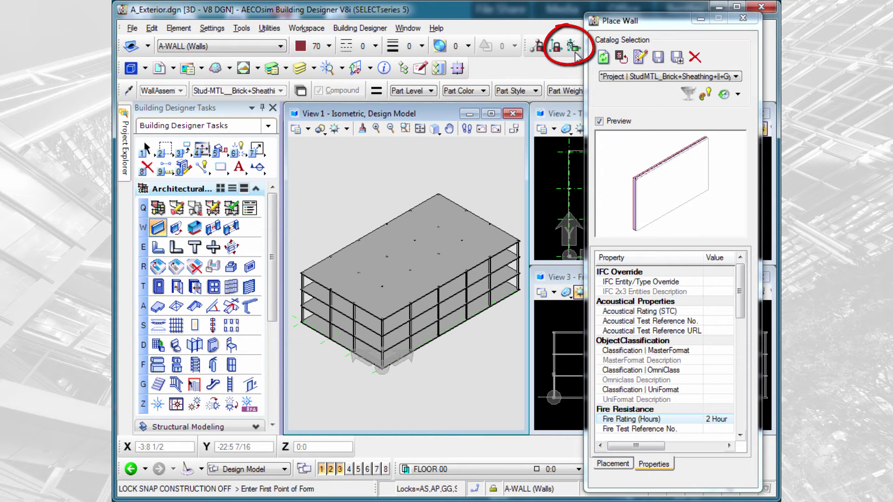
click(575, 50)
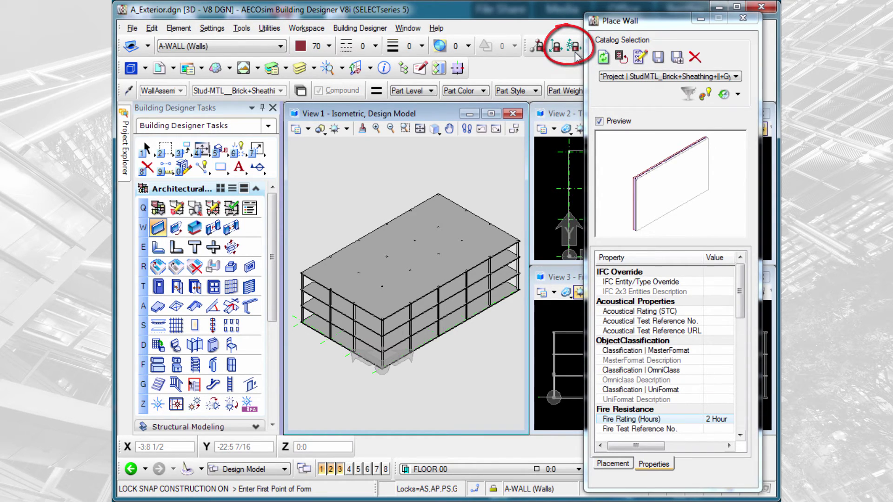
drag(616, 23, 781, 59)
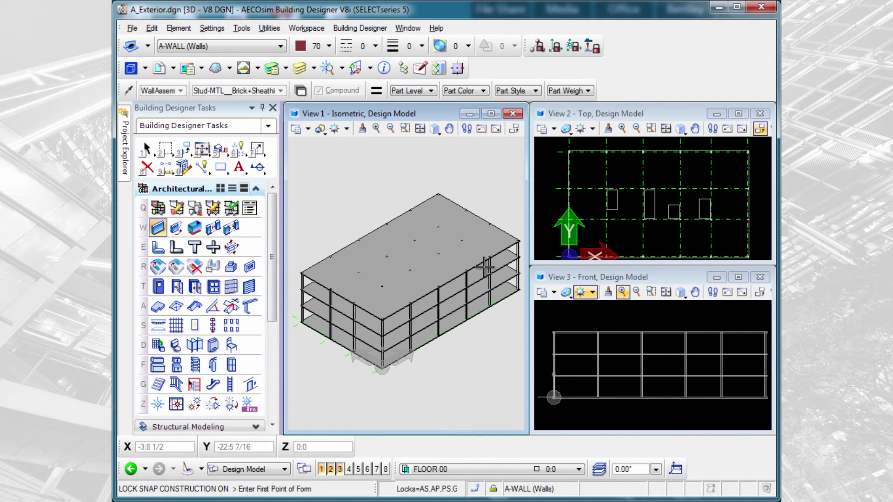
Place the ground-floor compound walls from the front building corner to the opposite bottom-right corner
scroll(378, 372, up, 3)
scroll(381, 371, up, 4)
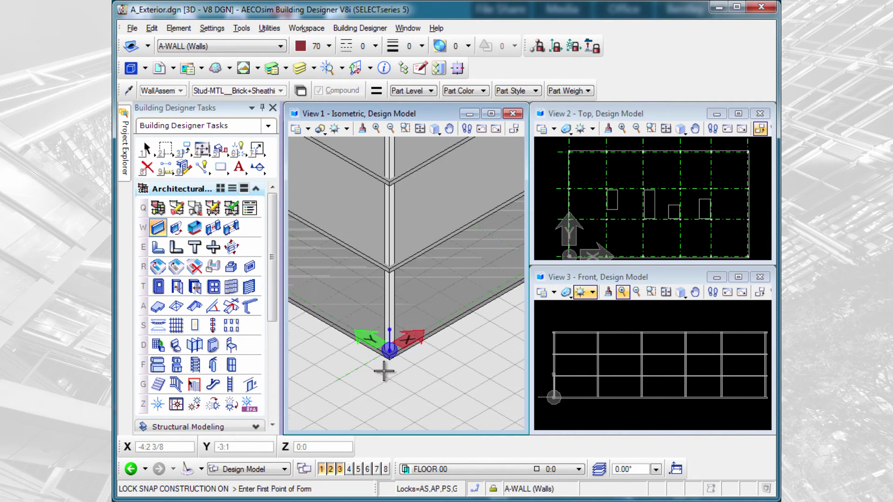
click(393, 346)
scroll(446, 372, down, 8)
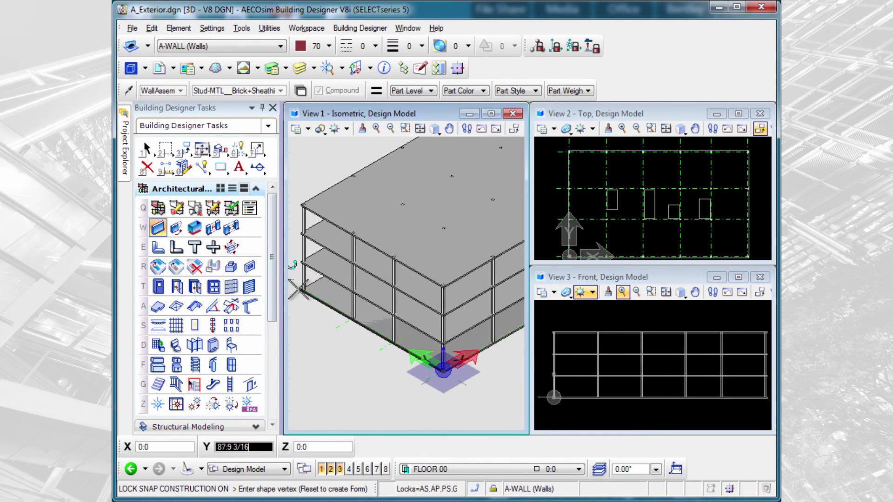
scroll(293, 292, up, 8)
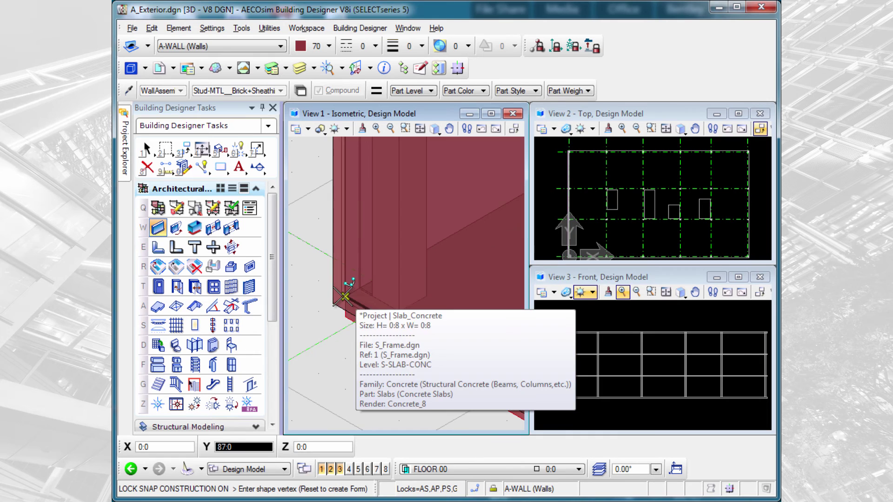
scroll(325, 307, down, 3)
scroll(316, 320, down, 3)
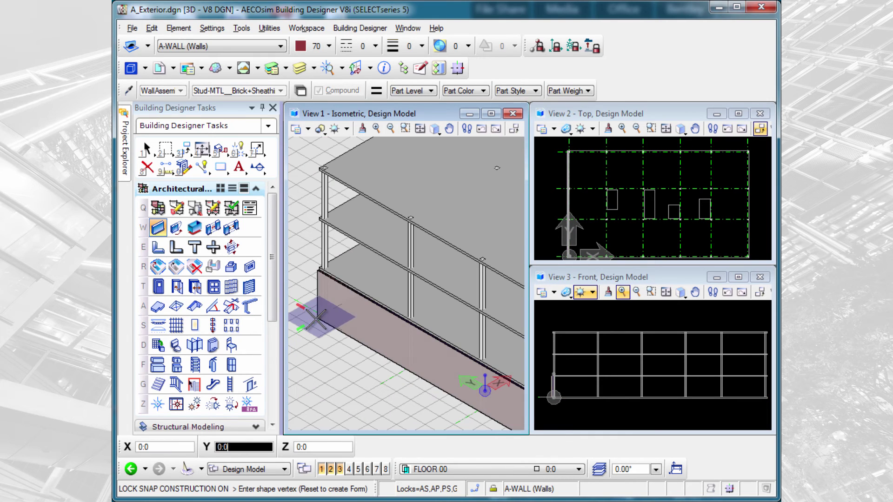
scroll(753, 150, up, 3)
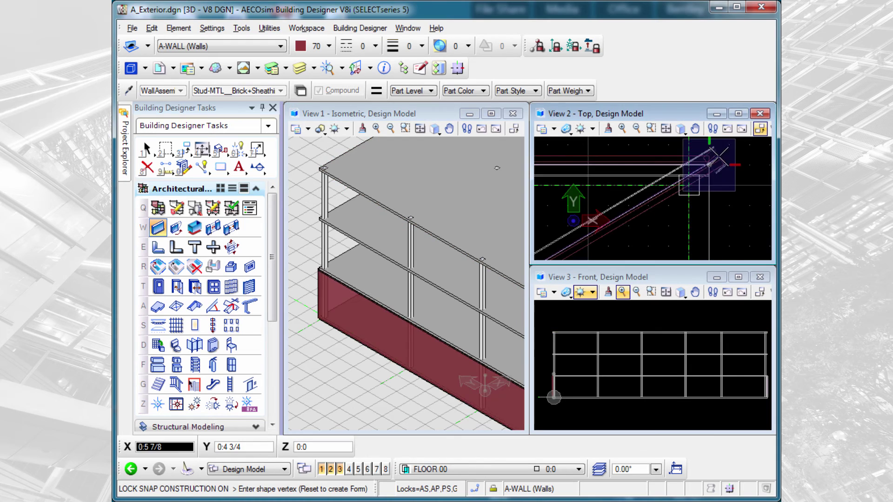
scroll(709, 164, down, 4)
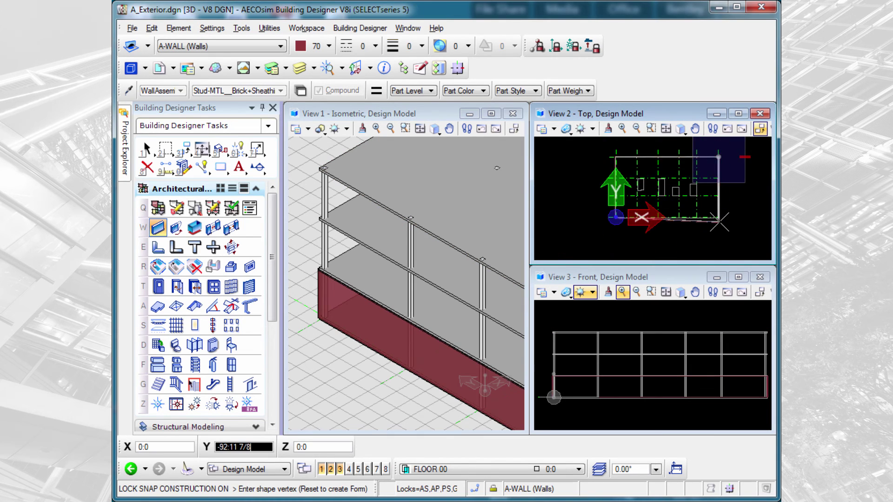
scroll(711, 182, up, 3)
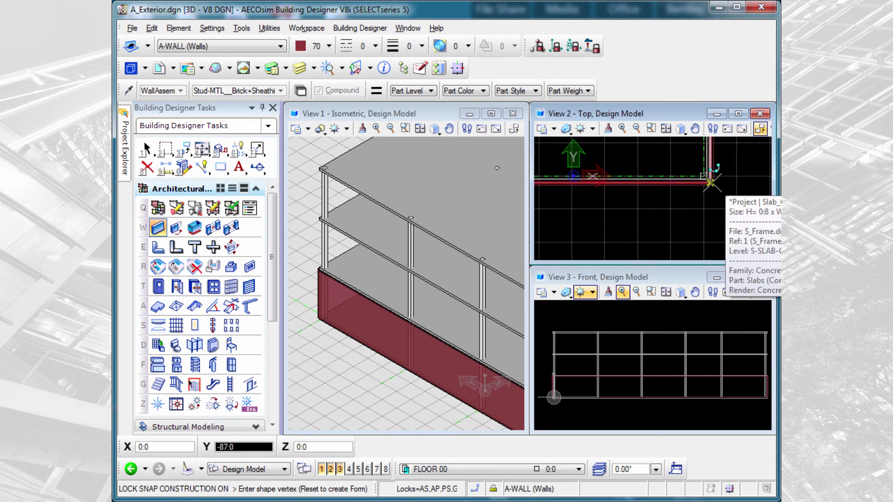
click(710, 183)
right_click(741, 220)
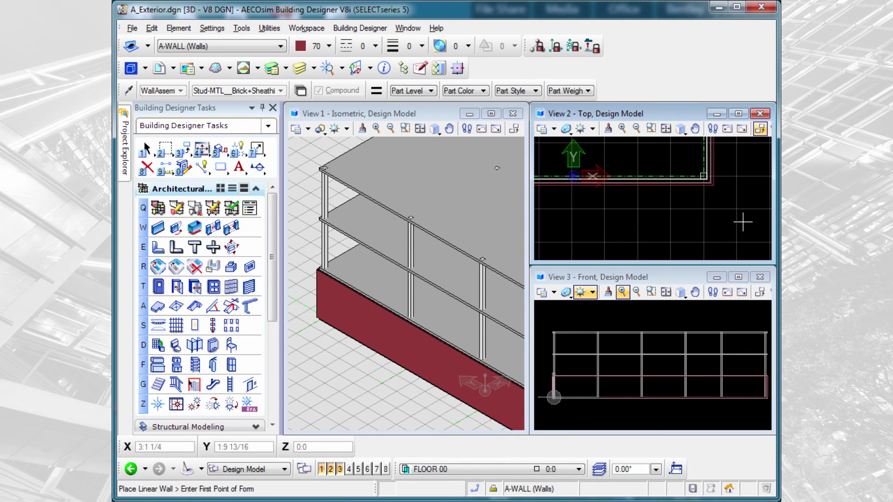